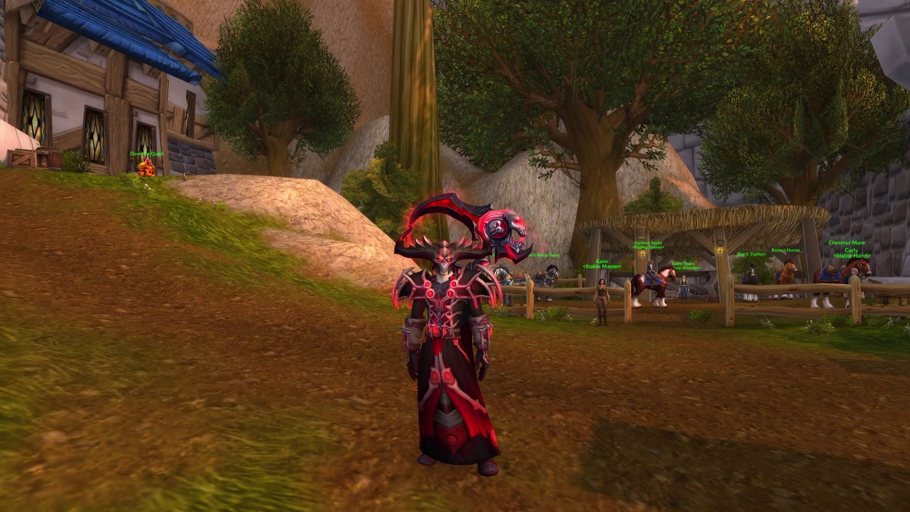
- Show the hidden game interface around the character
{"action": "key", "text": "alt+z"}
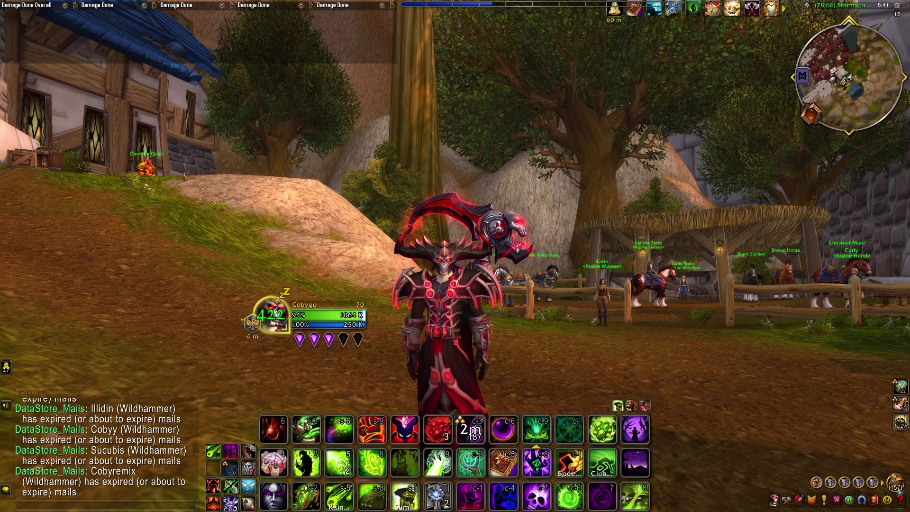
{"action": "left_click_drag", "start_coordinate": [664, 362], "coordinate": [473, 362]}
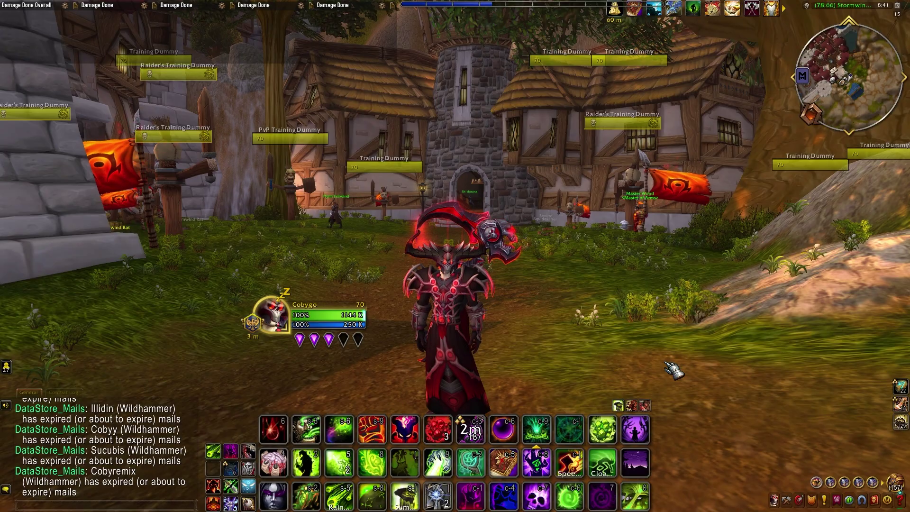
{"action": "left_click_drag", "start_coordinate": [673, 370], "coordinate": [620, 308]}
{"action": "key", "text": "d"}
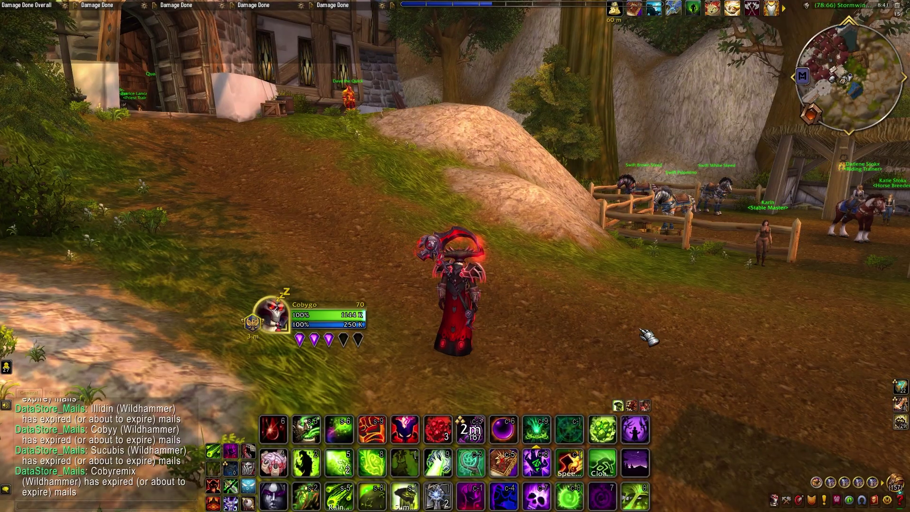
{"action": "left_click_drag", "start_coordinate": [636, 339], "coordinate": [732, 337]}
{"action": "scroll", "coordinate": [637, 338], "scroll_direction": "up", "scroll_amount": 2}
{"action": "left_click_drag", "start_coordinate": [636, 338], "coordinate": [614, 319]}
- View the character sheet and the WeakAuras options opened with the chat command /wa, closing both
{"action": "type", "text": "c"}
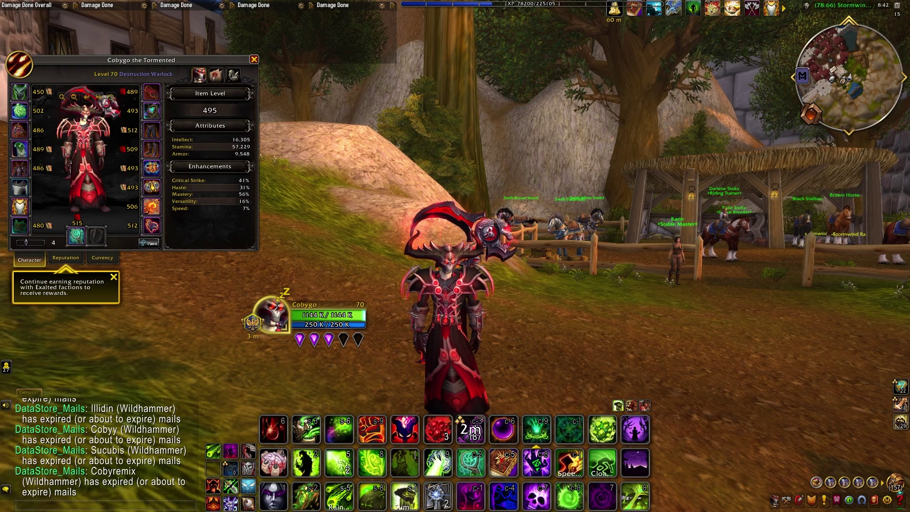
{"action": "type", "text": "c/wa"}
{"action": "key", "text": "Return"}
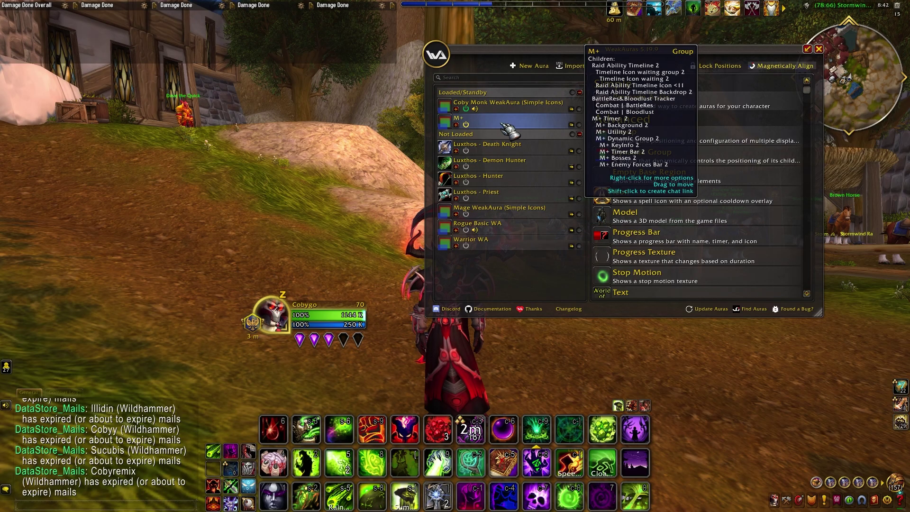
{"action": "left_click", "coordinate": [819, 49]}
{"action": "scroll", "coordinate": [665, 251], "scroll_direction": "down", "scroll_amount": 3}
{"action": "left_click_drag", "start_coordinate": [665, 251], "coordinate": [649, 251]}
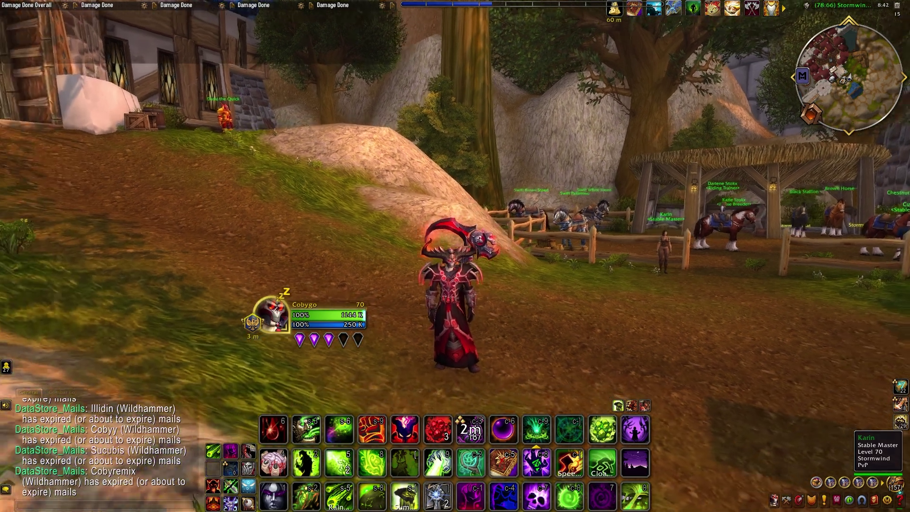
{"action": "left_click_drag", "start_coordinate": [656, 294], "coordinate": [647, 293]}
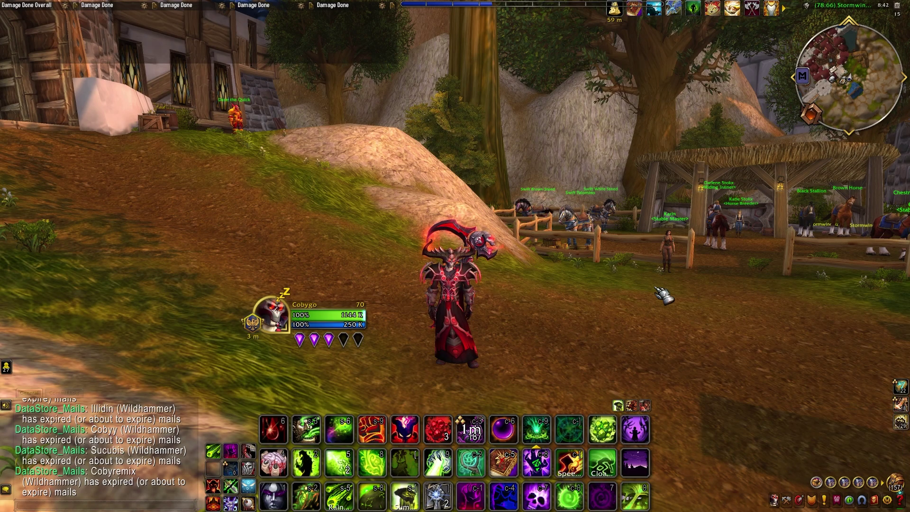
{"action": "left_click_drag", "start_coordinate": [628, 318], "coordinate": [615, 330]}
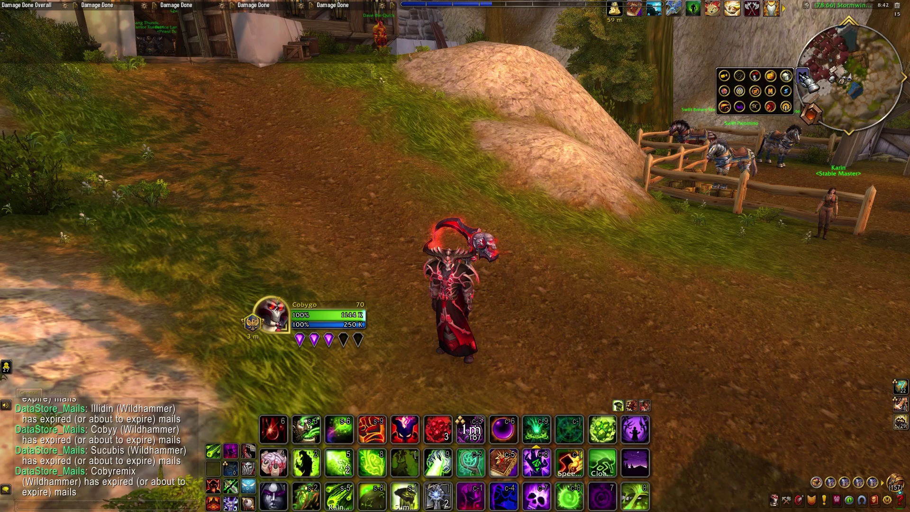
{"action": "left_click_drag", "start_coordinate": [735, 154], "coordinate": [758, 143]}
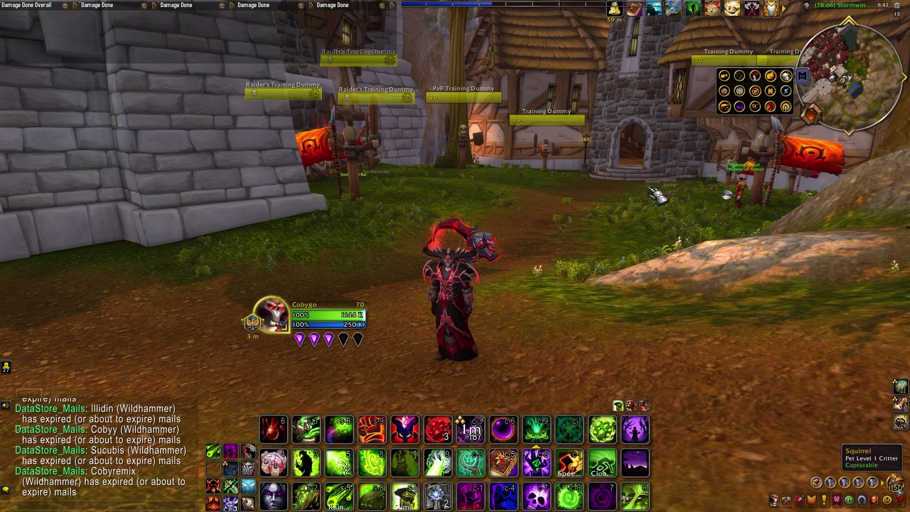
- Open the WeakAuras options once with the chat command /wa and once from the minimap add-on shortcut, closing them each time
{"action": "type", "text": "/wa"}
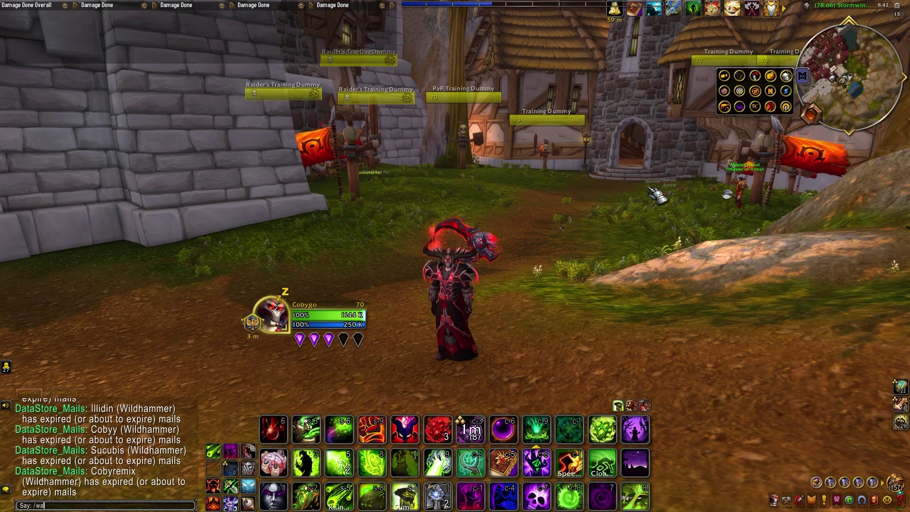
{"action": "key", "text": "Return"}
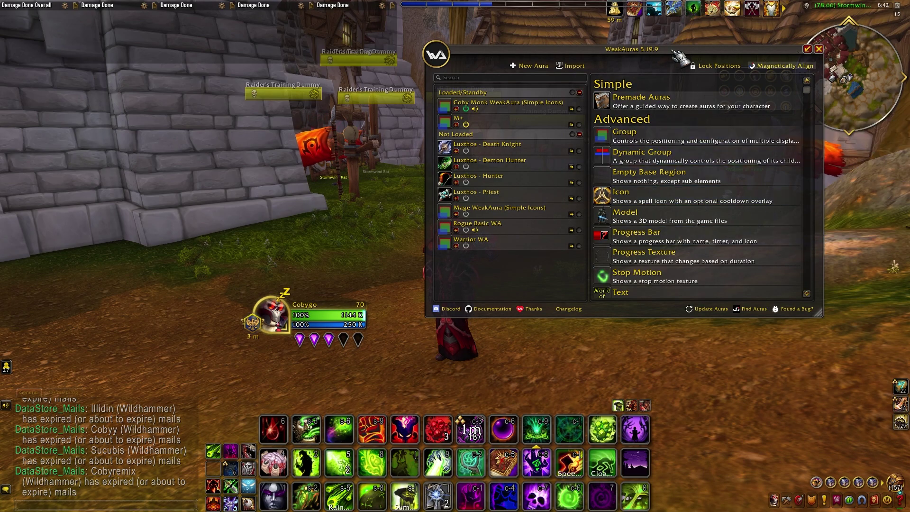
{"action": "left_click", "coordinate": [818, 49]}
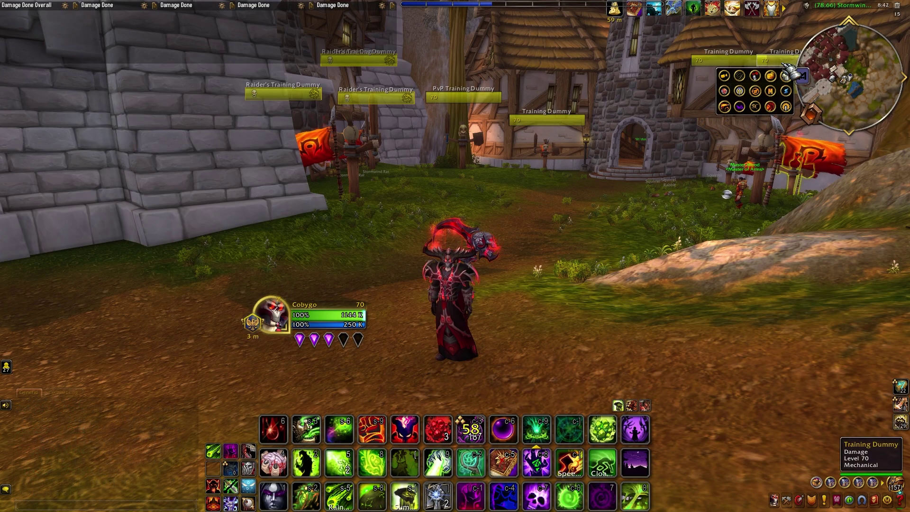
{"action": "left_click", "coordinate": [740, 107]}
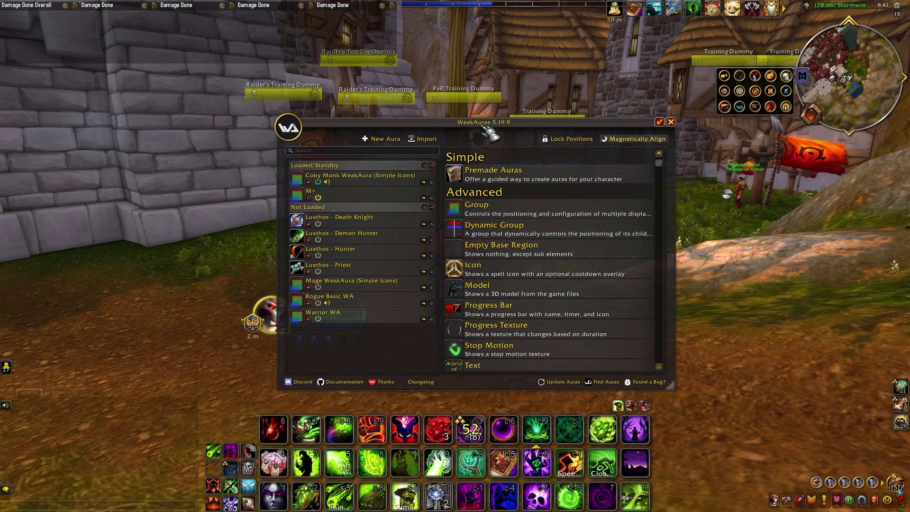
{"action": "left_click", "coordinate": [670, 122]}
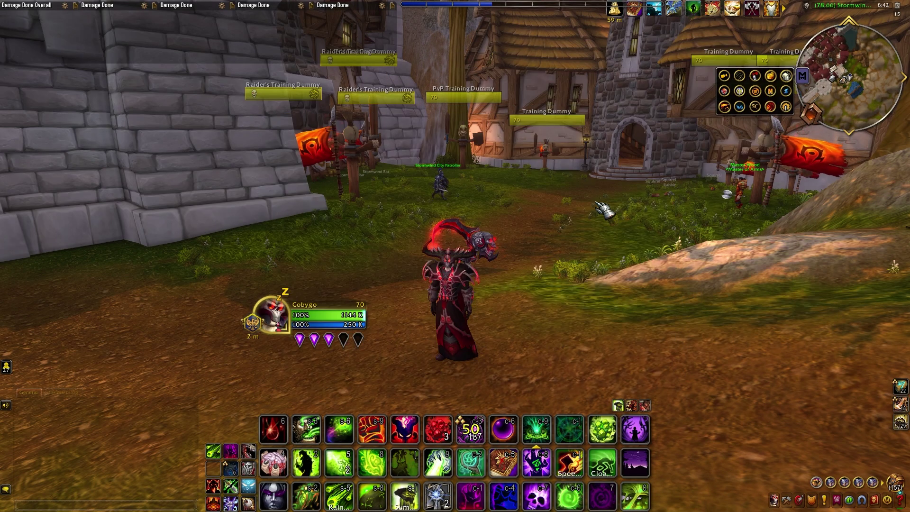
- Attack a Raider's Training Dummy with a spell and run the chat command /wa while in combat
{"action": "key", "text": "w"}
{"action": "left_click", "coordinate": [321, 138]}
{"action": "type", "text": "5"}
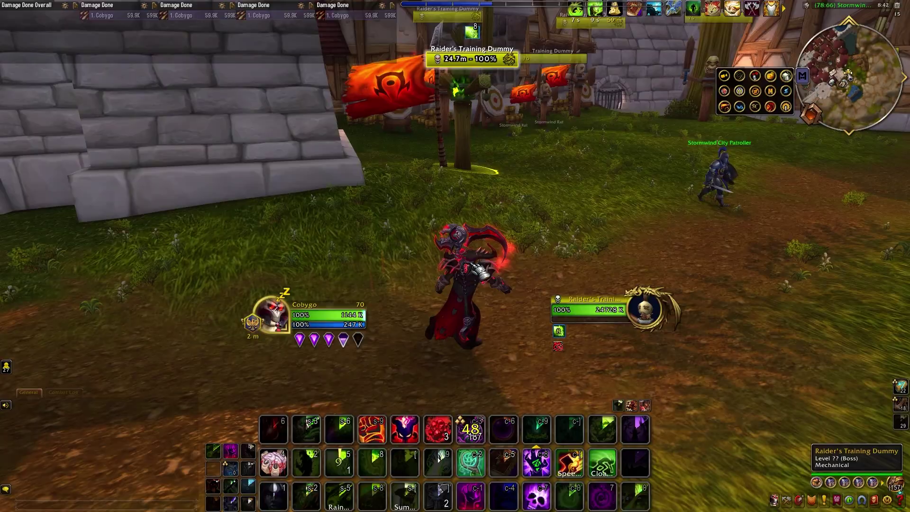
{"action": "type", "text": "/wa"}
{"action": "key", "text": "Return"}
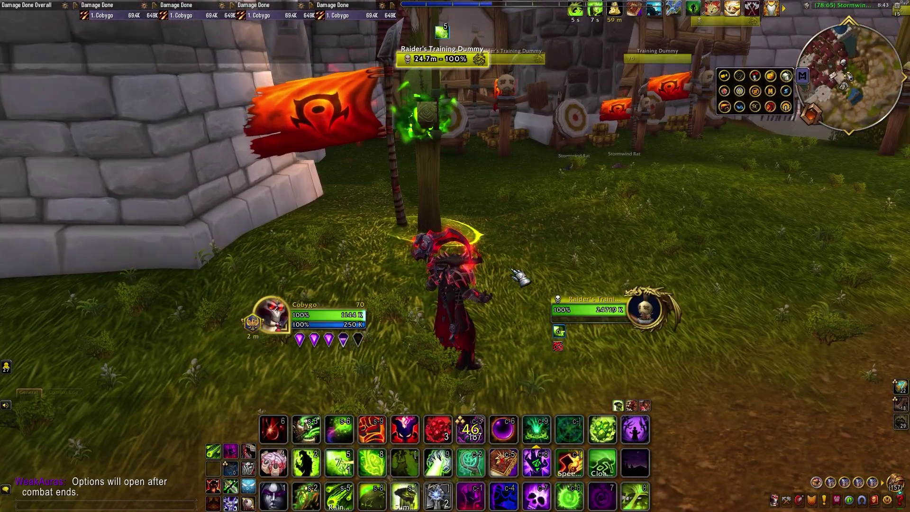
{"action": "key", "text": "w"}
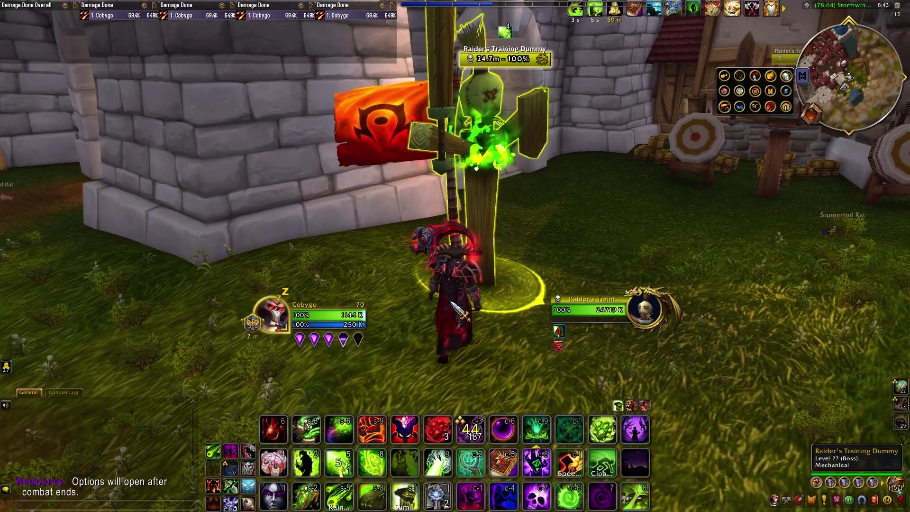
{"action": "left_click", "coordinate": [486, 354]}
{"action": "left_click_drag", "start_coordinate": [491, 356], "coordinate": [427, 356]}
{"action": "type", "text": "wqqqqqqqqqqqqqq"}
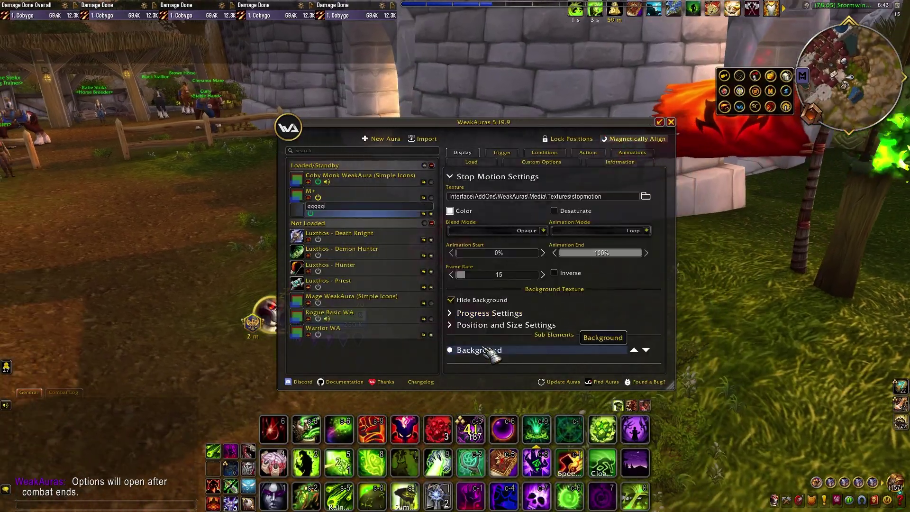
{"action": "right_click", "coordinate": [362, 214]}
{"action": "left_click", "coordinate": [327, 280]}
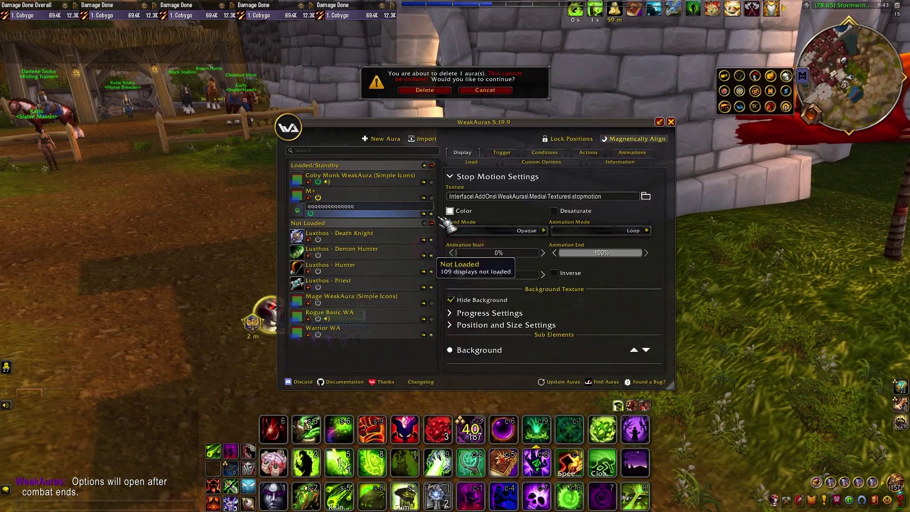
{"action": "left_click", "coordinate": [429, 94]}
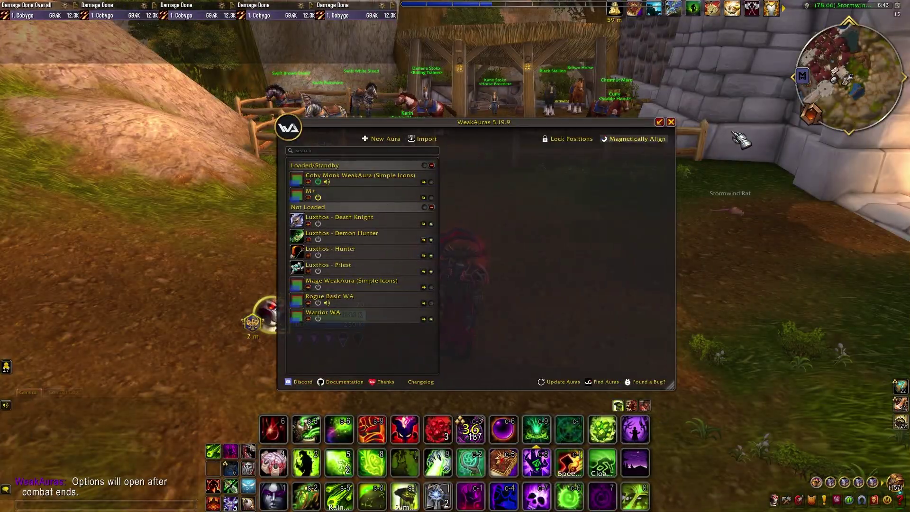
- Expand the loaded monk and M+ aura groups to view their children, and collapse each one again
{"action": "left_click_drag", "start_coordinate": [739, 138], "coordinate": [853, 138]}
{"action": "left_click_drag", "start_coordinate": [764, 258], "coordinate": [777, 255]}
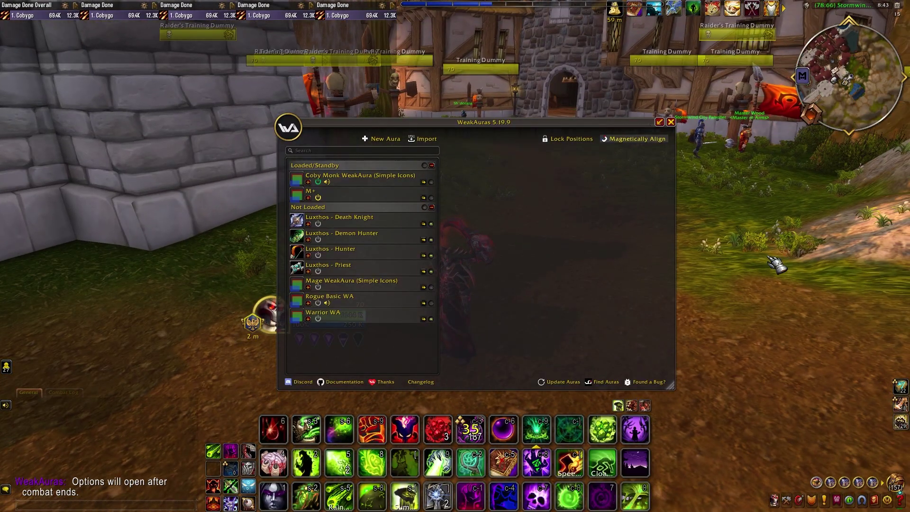
{"action": "left_click", "coordinate": [308, 195]}
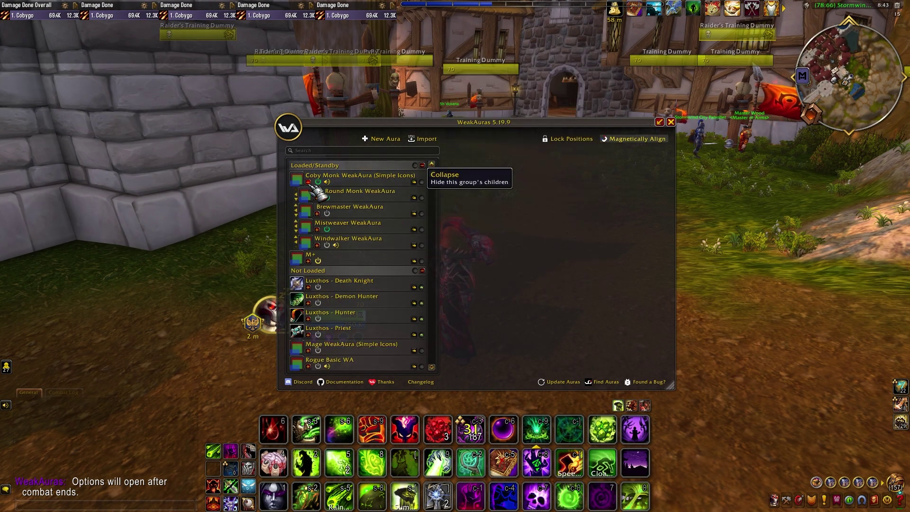
{"action": "left_click", "coordinate": [308, 181]}
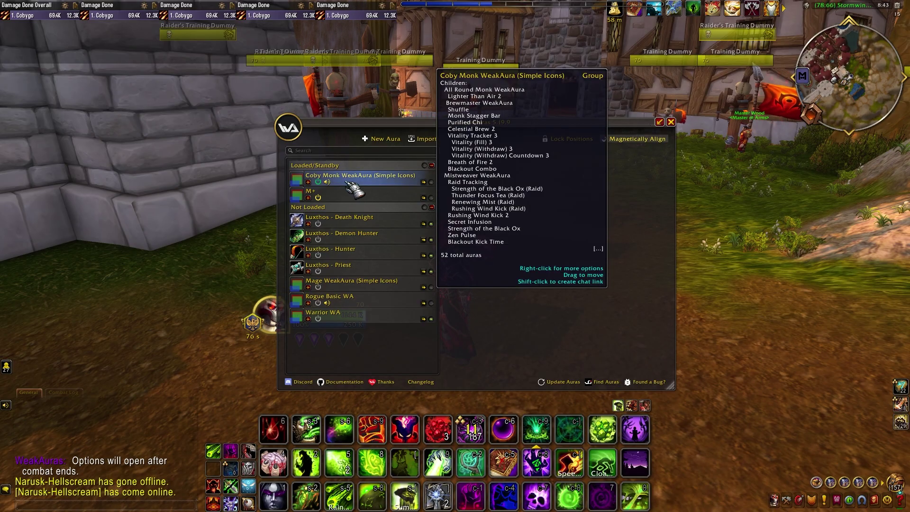
{"action": "left_click", "coordinate": [308, 198]}
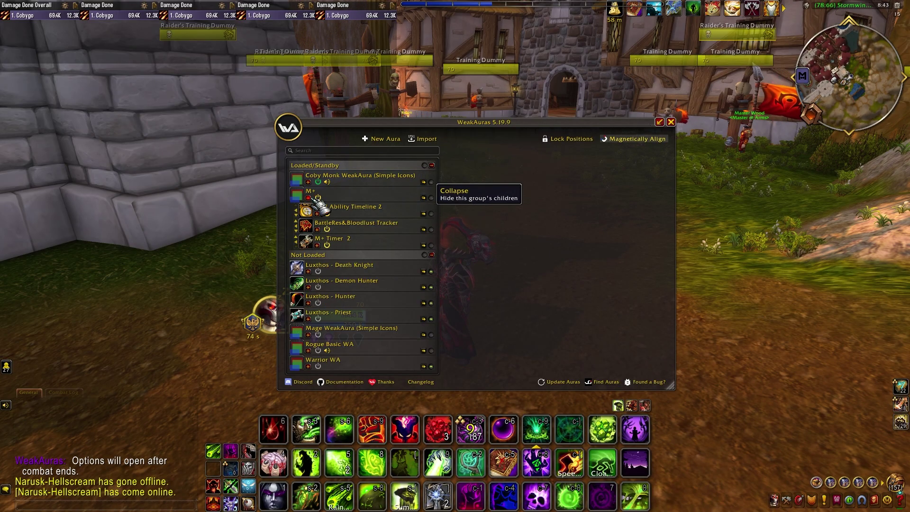
{"action": "left_click", "coordinate": [308, 198]}
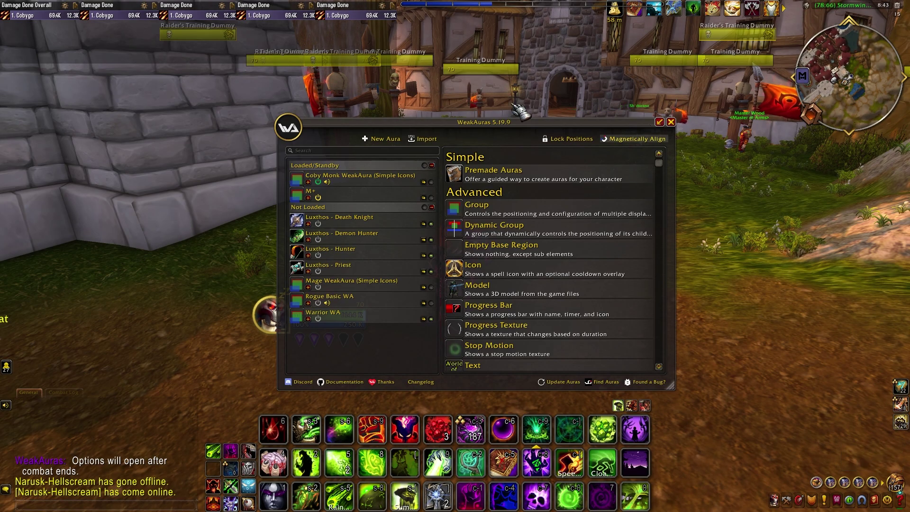
- Create a new aura group named Warlock WeakAuras
{"action": "left_click", "coordinate": [495, 214]}
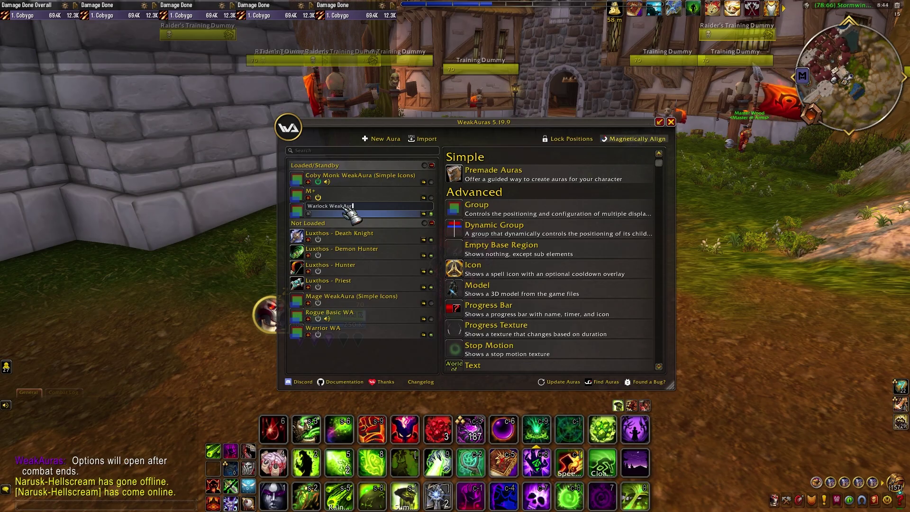
{"action": "key", "text": "Return"}
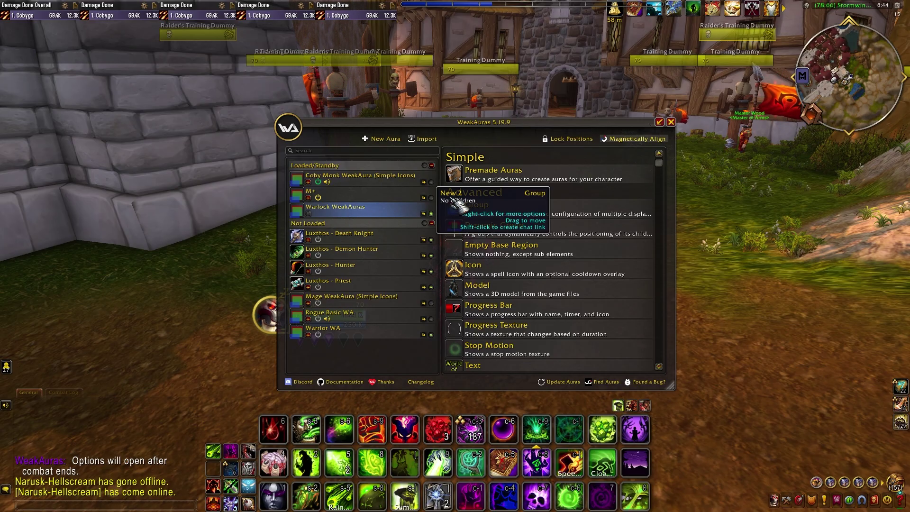
{"action": "left_click_drag", "start_coordinate": [656, 97], "coordinate": [698, 111]}
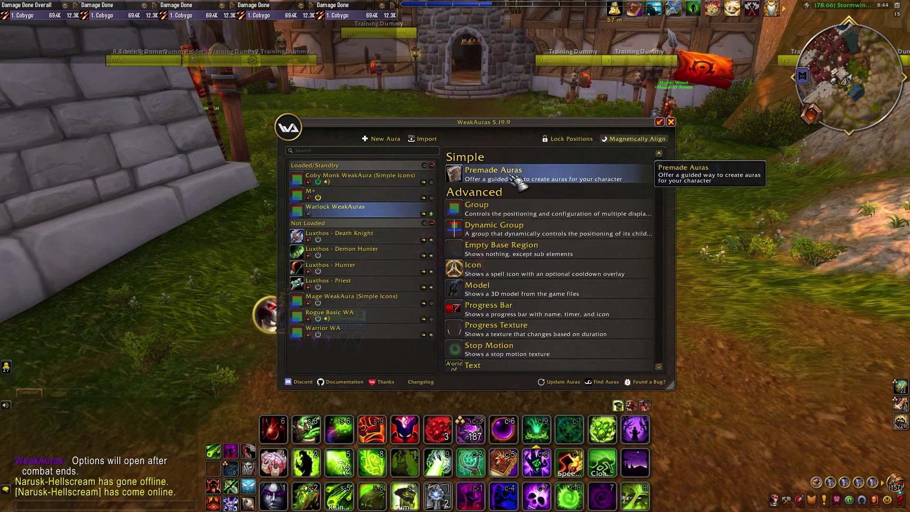
- Browse the premade aura templates for Destruction Warlock buffs and debuffs, and cancel without creating one
{"action": "left_click", "coordinate": [514, 179]}
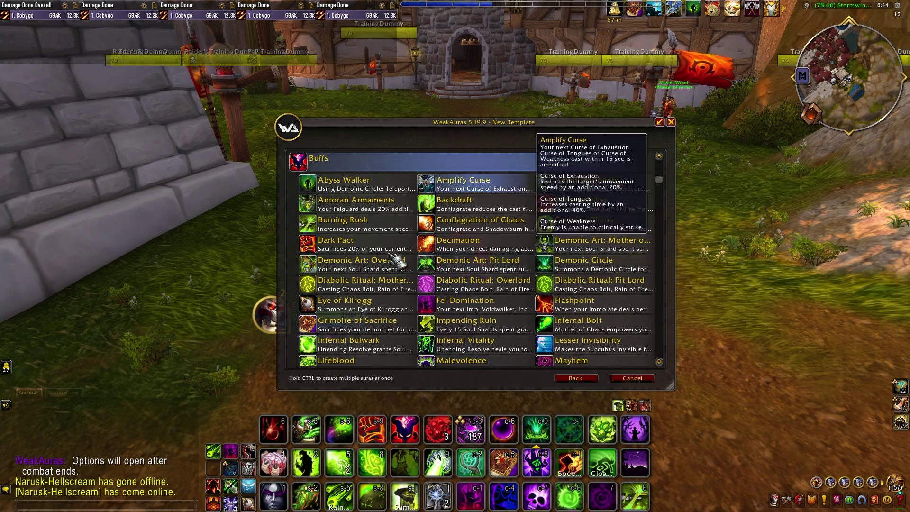
{"action": "scroll", "coordinate": [486, 300], "scroll_direction": "down", "scroll_amount": 3}
{"action": "scroll", "coordinate": [486, 300], "scroll_direction": "down", "scroll_amount": 4}
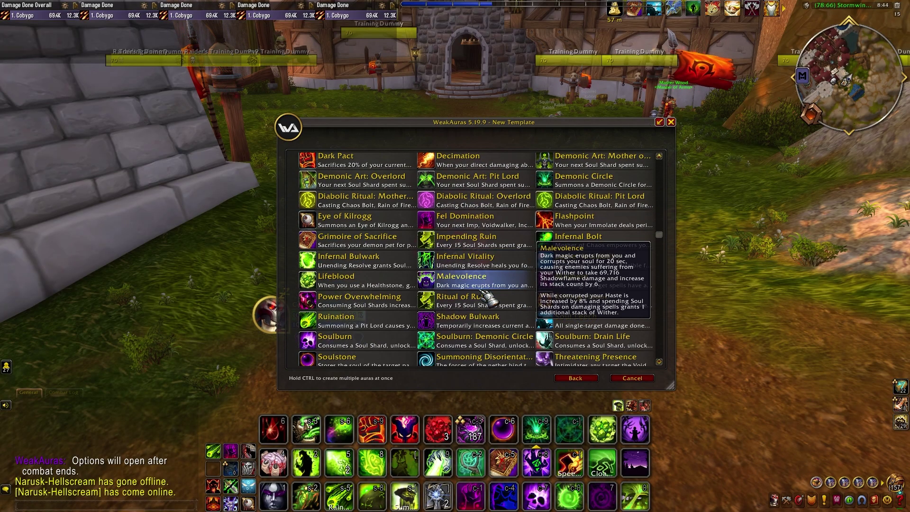
{"action": "scroll", "coordinate": [502, 303], "scroll_direction": "up", "scroll_amount": 4}
{"action": "scroll", "coordinate": [499, 301], "scroll_direction": "up", "scroll_amount": 3}
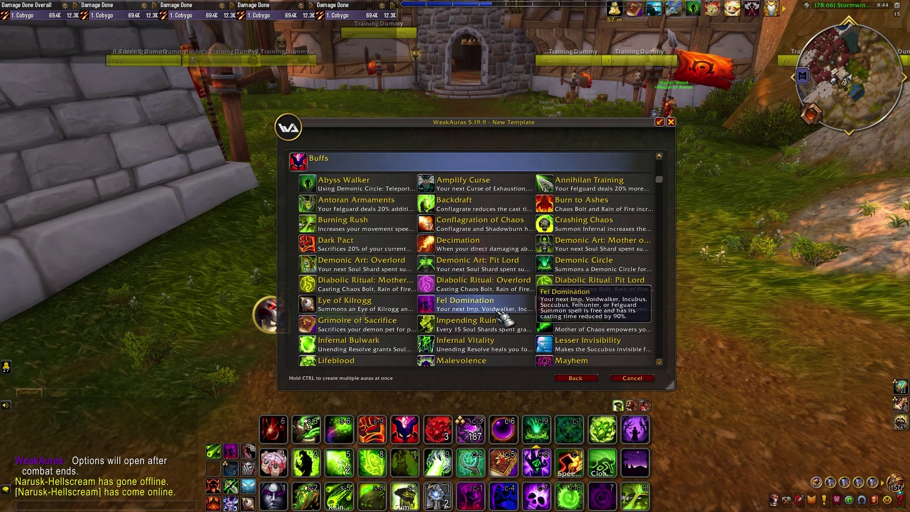
{"action": "left_click", "coordinate": [570, 379]}
{"action": "left_click", "coordinate": [549, 266]}
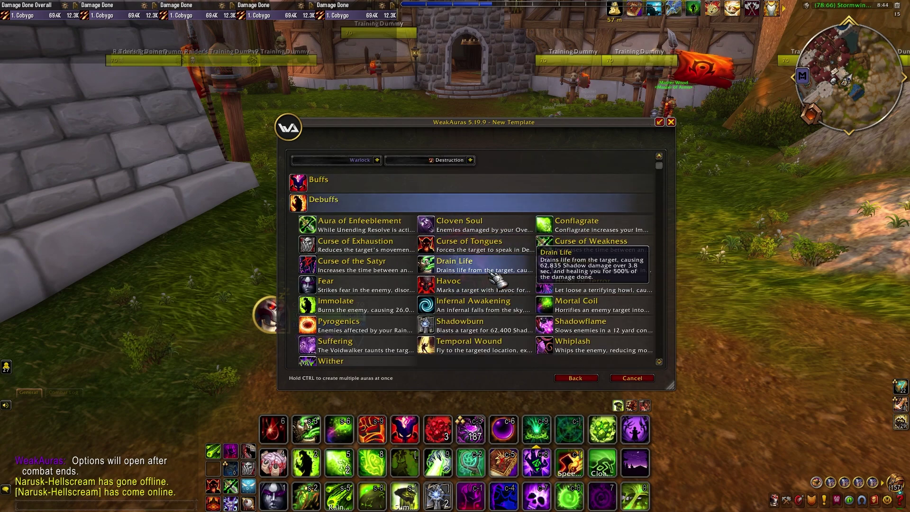
{"action": "left_click", "coordinate": [575, 378]}
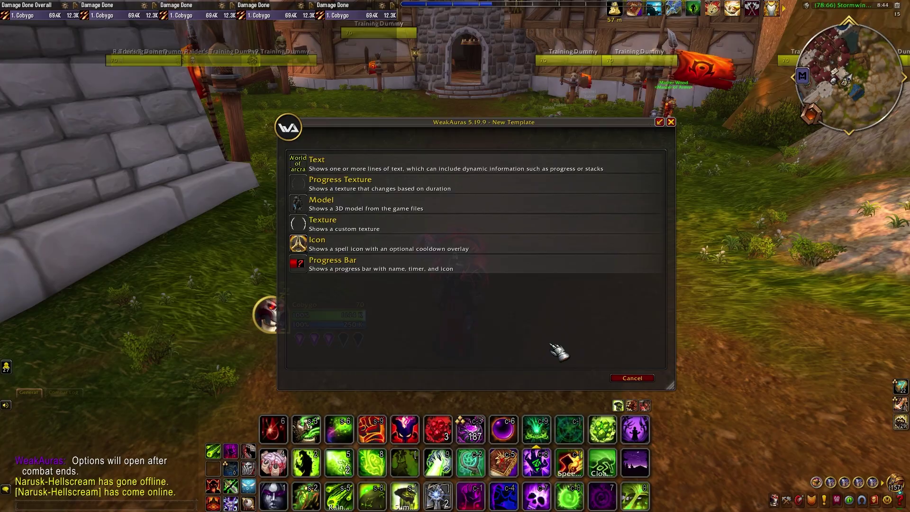
{"action": "left_click", "coordinate": [623, 377]}
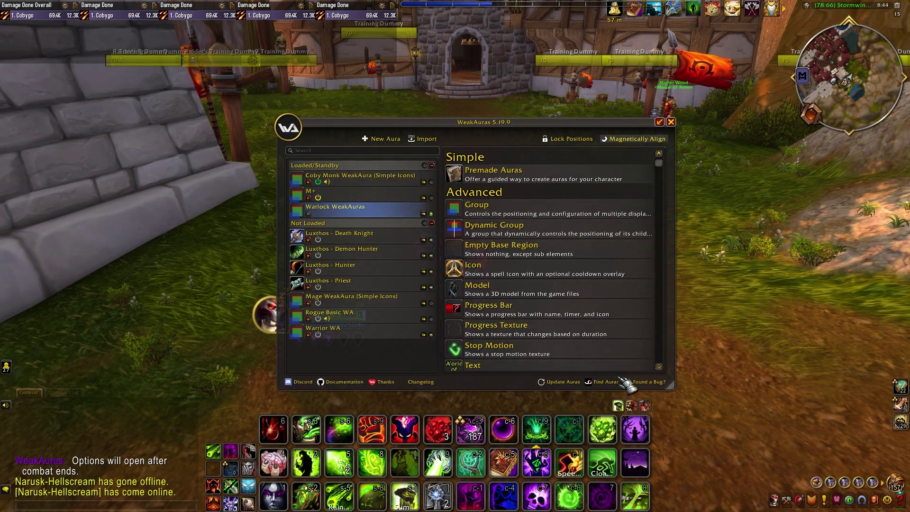
{"action": "left_click", "coordinate": [495, 277]}
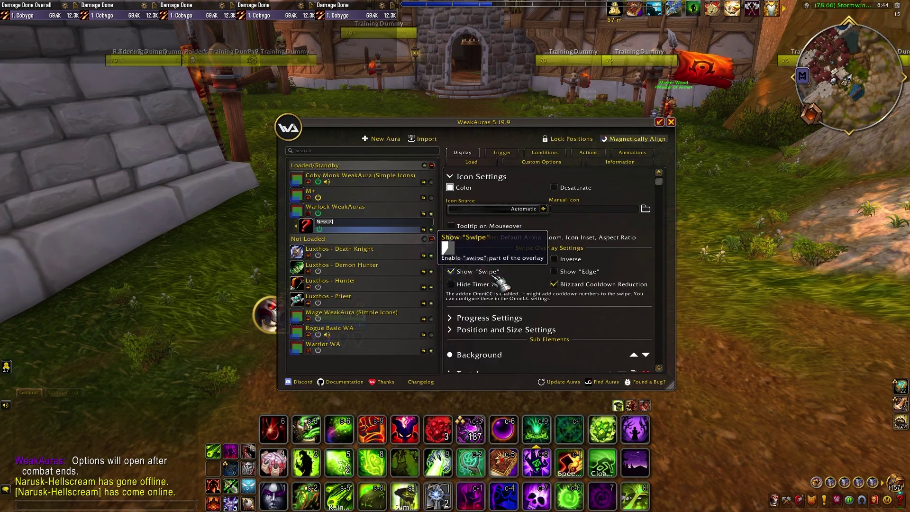
{"action": "right_click", "coordinate": [340, 231]}
{"action": "left_click", "coordinate": [319, 298]}
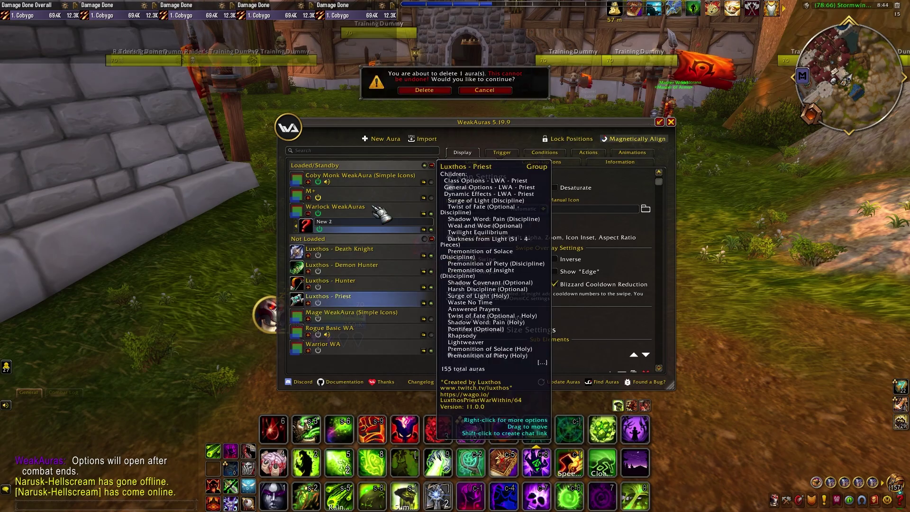
{"action": "left_click", "coordinate": [424, 89]}
- Close the aura options, cast Immolate on a Raider's Training Dummy and inspect the debuff on its target frame
{"action": "left_click", "coordinate": [671, 121]}
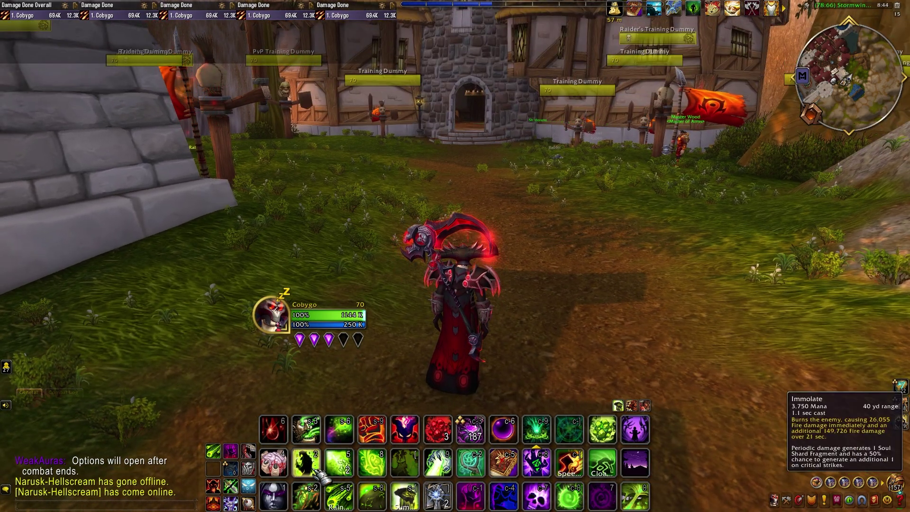
{"action": "key", "text": "w"}
{"action": "left_click", "coordinate": [166, 118]}
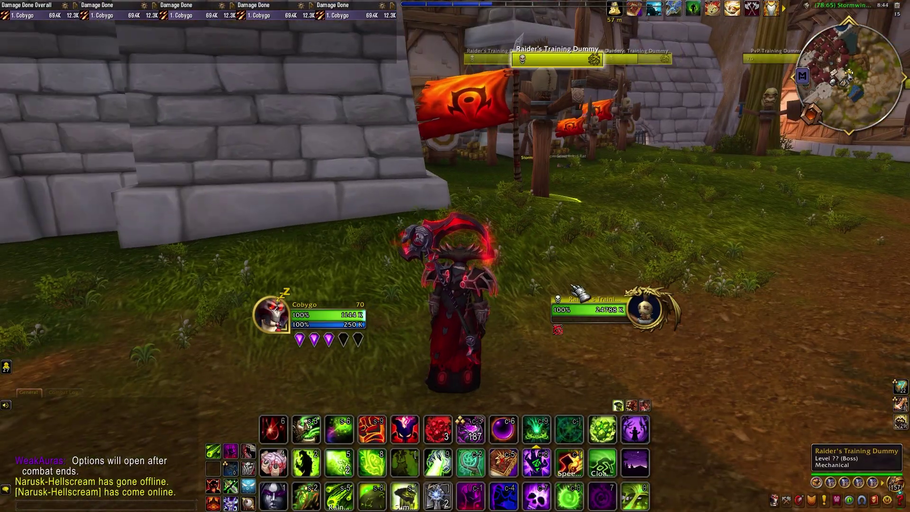
{"action": "key", "text": "2"}
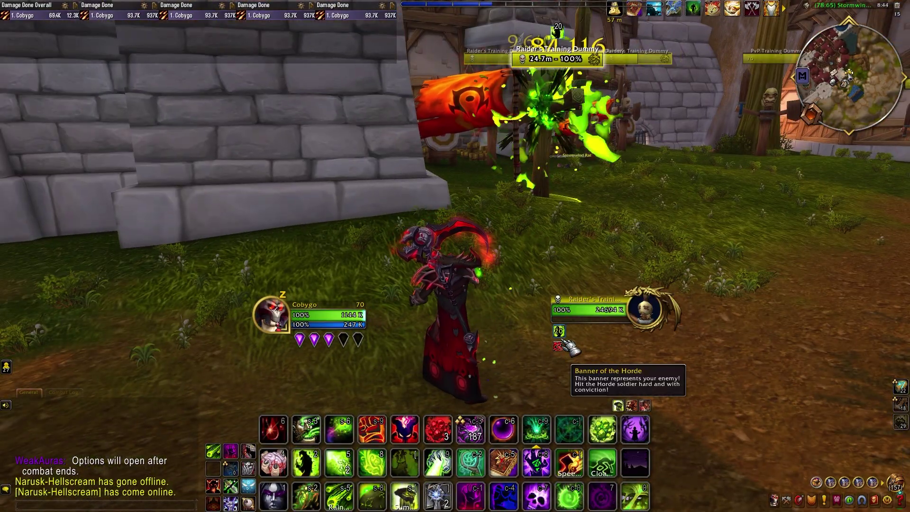
{"action": "mouse_move", "coordinate": [560, 335]}
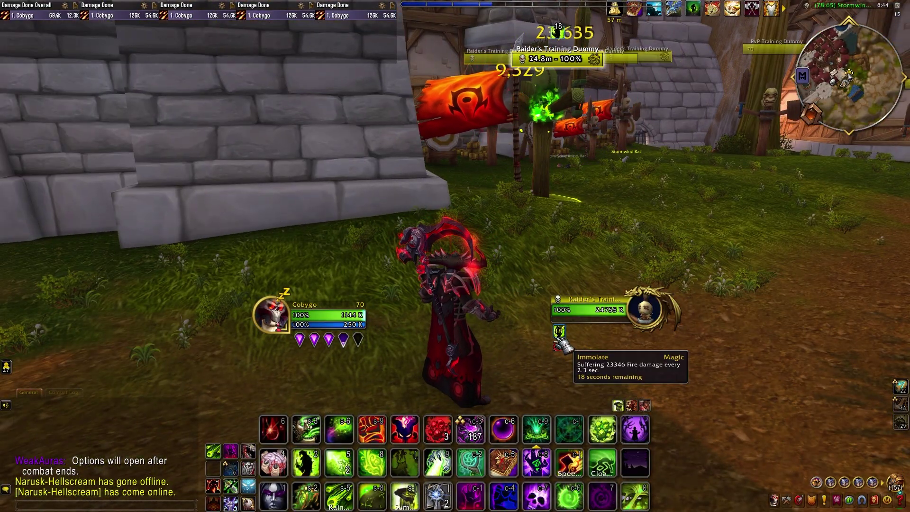
- Deselect the training dummy and reopen the aura options with the chat command /wa
{"action": "key", "text": "d"}
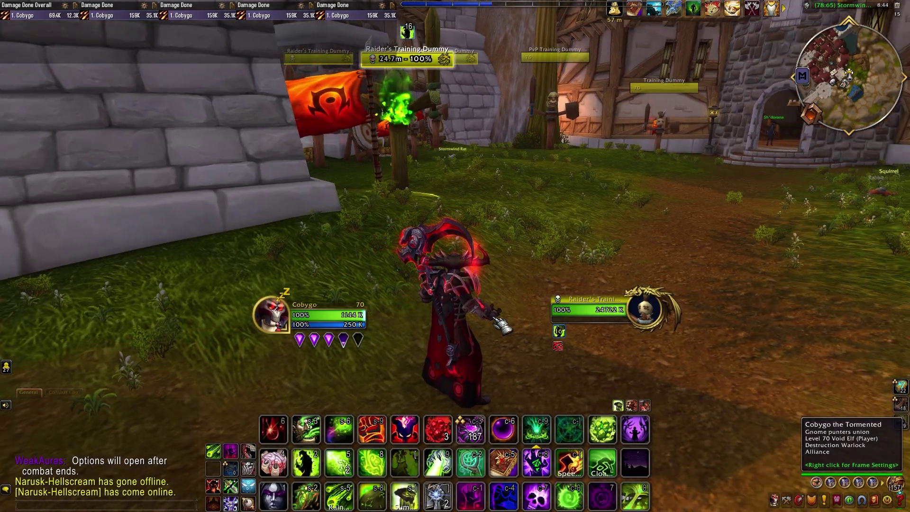
{"action": "scroll", "coordinate": [498, 321], "scroll_direction": "down", "scroll_amount": 5}
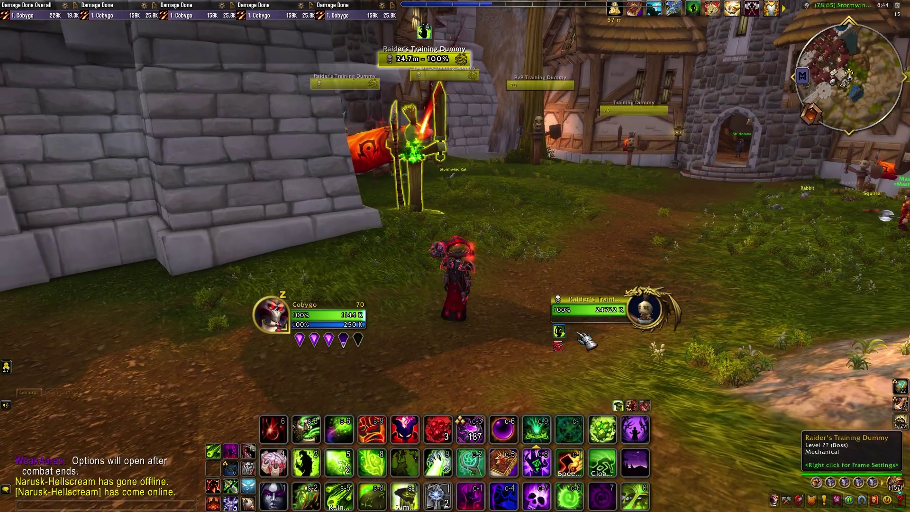
{"action": "left_click", "coordinate": [544, 240]}
{"action": "left_click_drag", "start_coordinate": [544, 239], "coordinate": [616, 251]}
{"action": "type", "text": "s"}
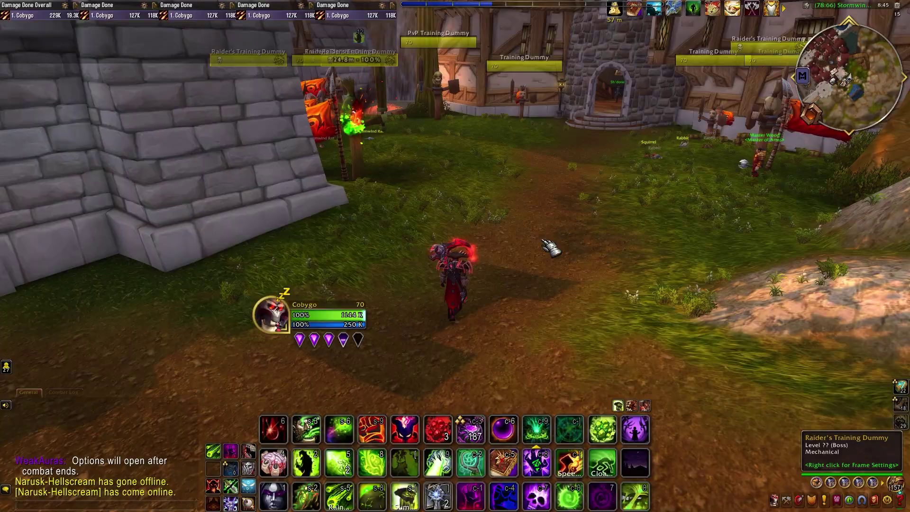
{"action": "type", "text": "/wa"}
{"action": "key", "text": "Return"}
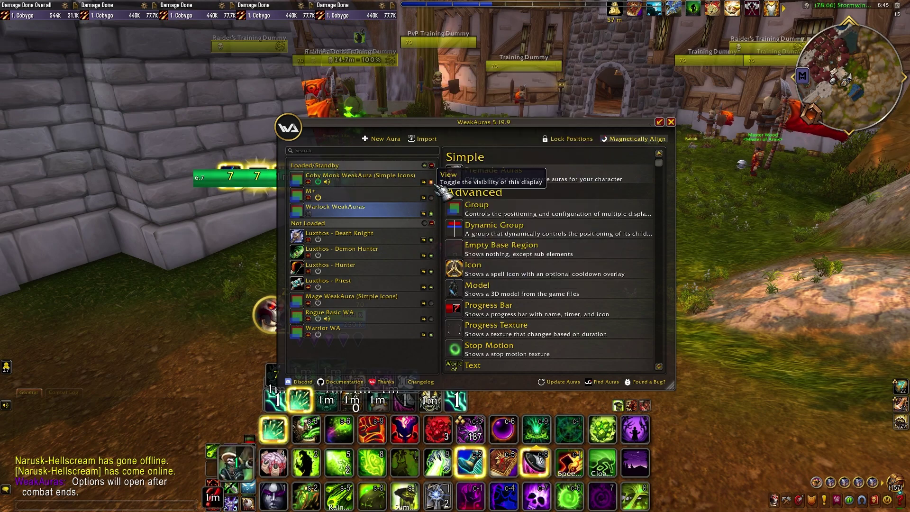
- Preview the Coby Monk WeakAura (Simple Icons) group on screen with the options window moved aside, and hide it again
{"action": "left_click_drag", "start_coordinate": [543, 120], "coordinate": [713, 99]}
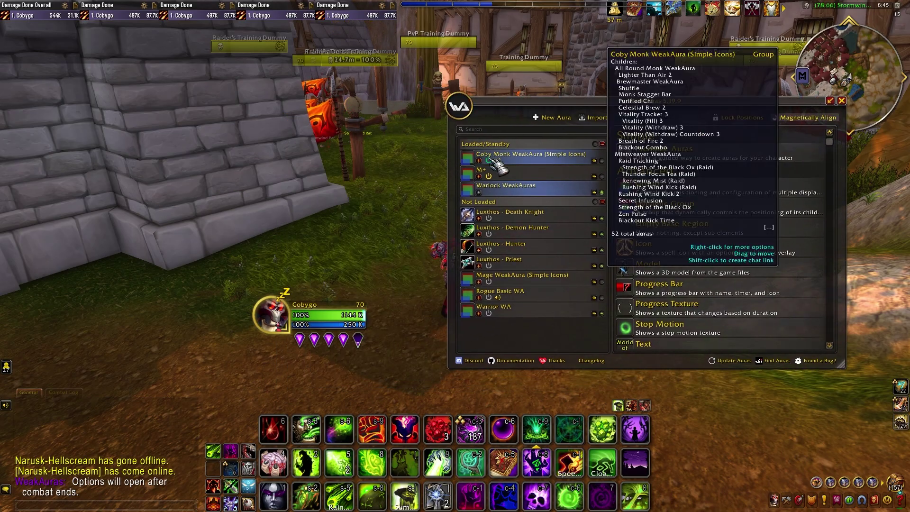
{"action": "left_click", "coordinate": [604, 174]}
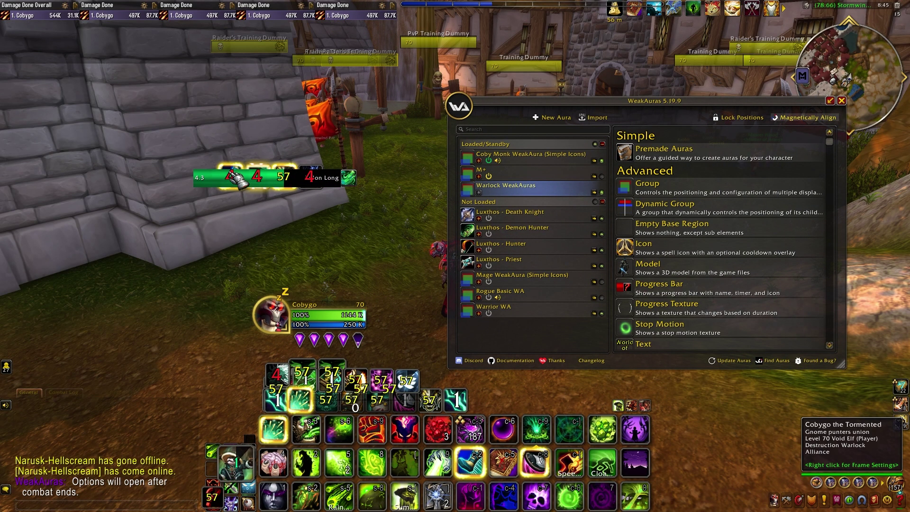
{"action": "left_click", "coordinate": [604, 163]}
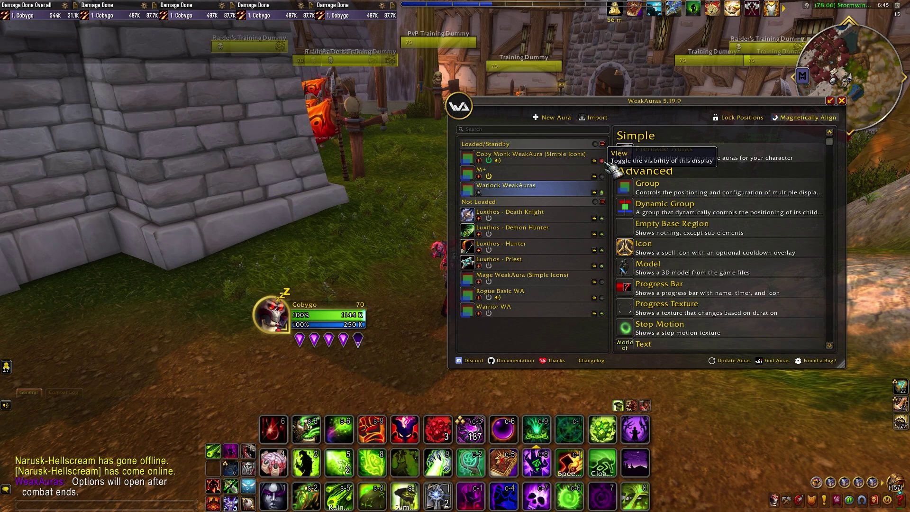
{"action": "left_click_drag", "start_coordinate": [610, 105], "coordinate": [562, 99]}
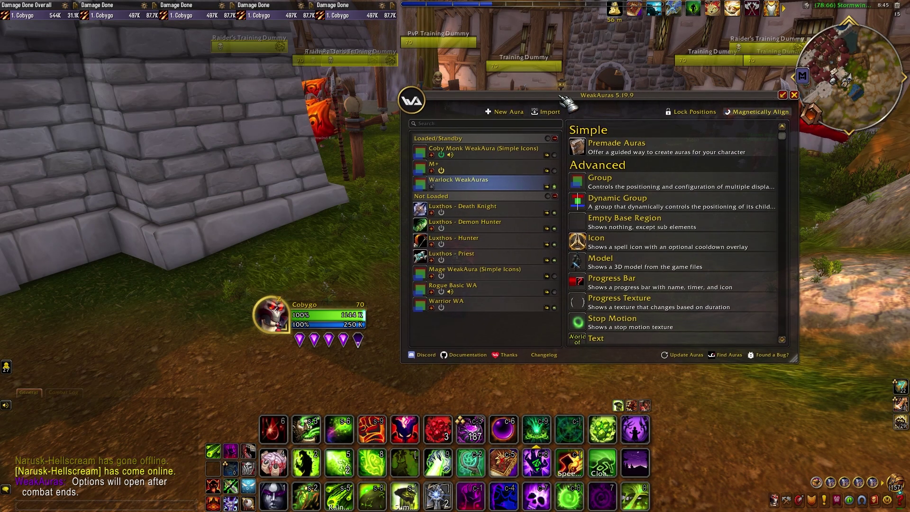
{"action": "left_click_drag", "start_coordinate": [620, 101], "coordinate": [493, 112]}
- Start a premade aura in the Warlock WeakAuras group with the Big Icon template
{"action": "left_click", "coordinate": [337, 199]}
{"action": "left_click", "coordinate": [340, 194]}
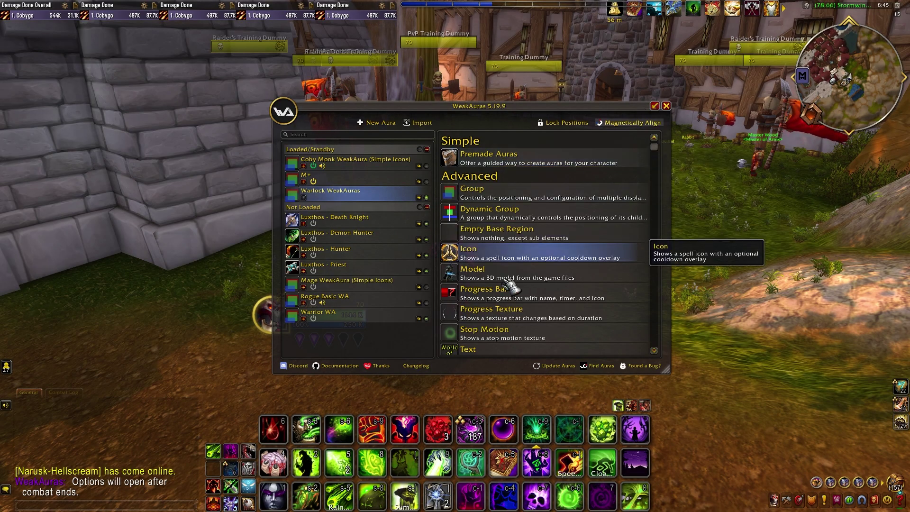
{"action": "left_click", "coordinate": [484, 166]}
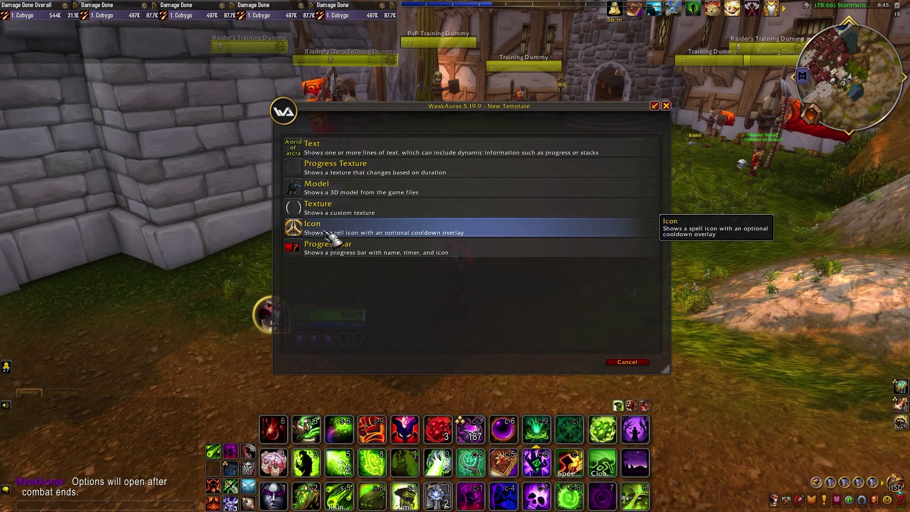
{"action": "left_click", "coordinate": [621, 361]}
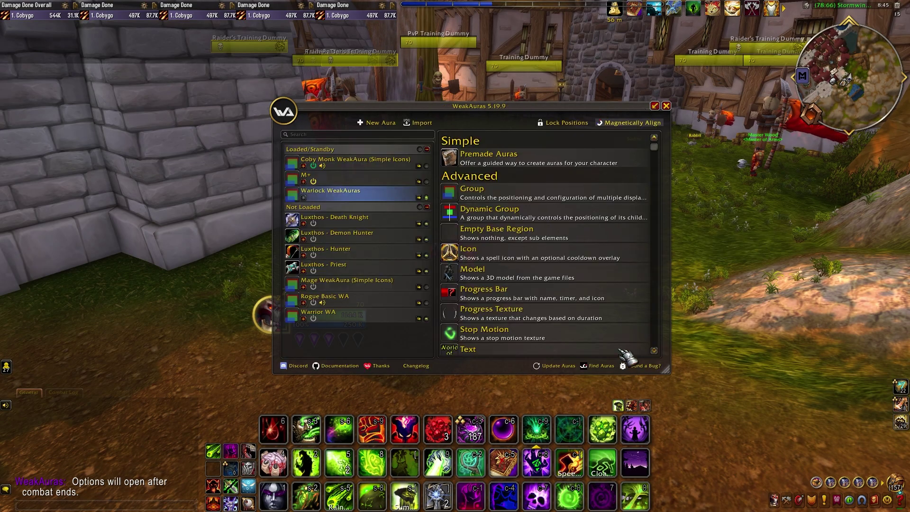
{"action": "left_click", "coordinate": [470, 163]}
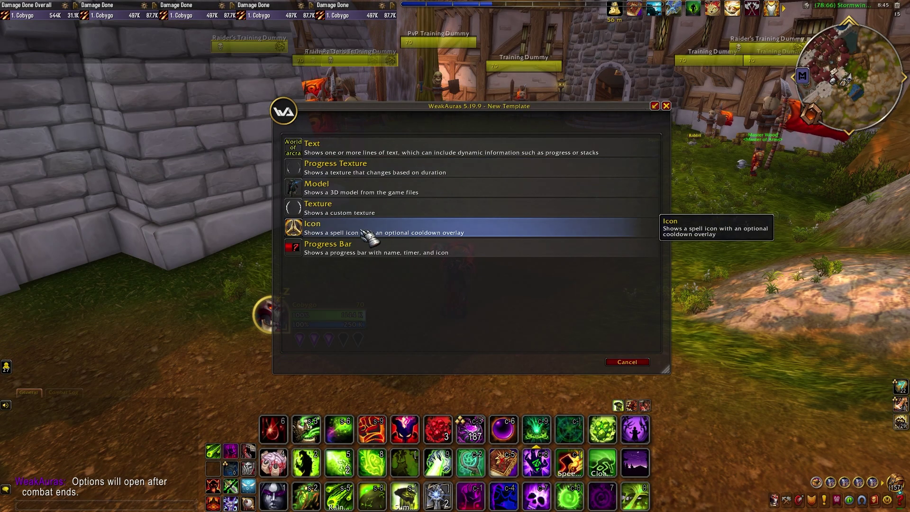
{"action": "left_click", "coordinate": [364, 232]}
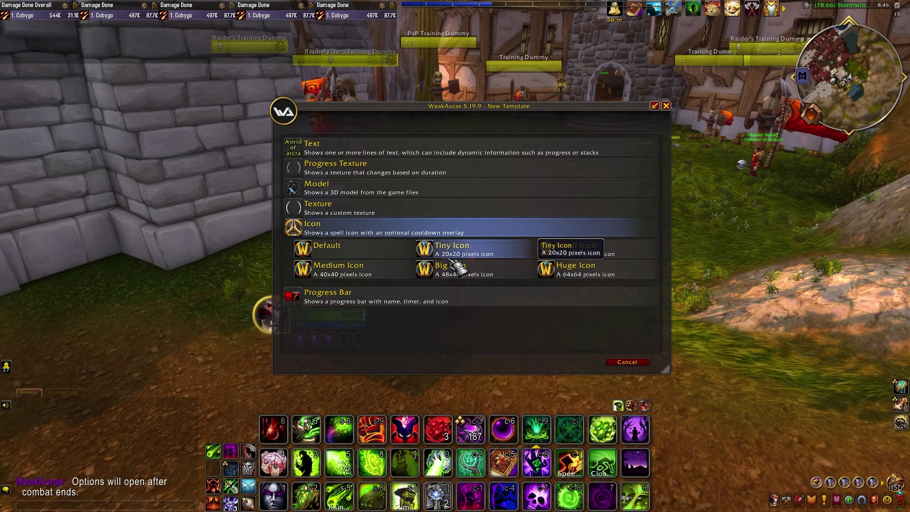
{"action": "left_click", "coordinate": [457, 271]}
- Browse the Destruction Warlock Buffs templates, collapse them, and expand the Debuffs templates
{"action": "left_click_drag", "start_coordinate": [706, 62], "coordinate": [606, 62]}
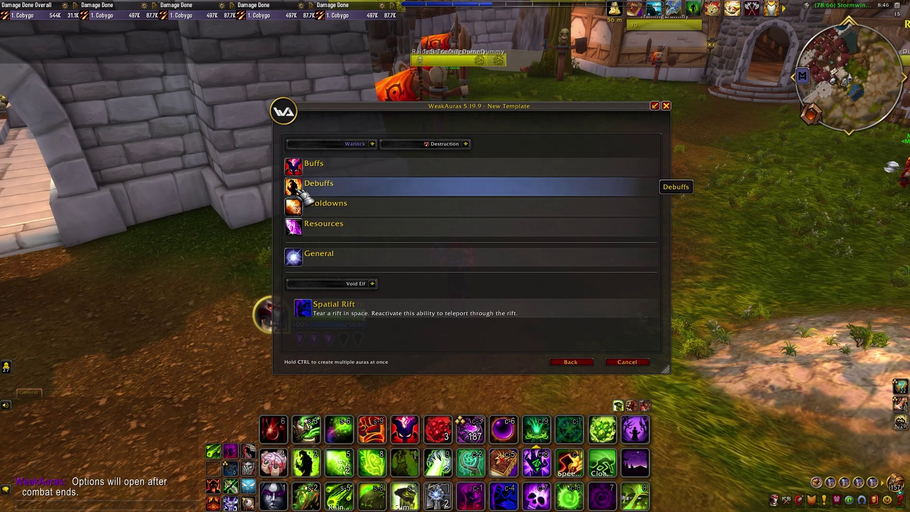
{"action": "left_click", "coordinate": [323, 189]}
{"action": "left_click", "coordinate": [322, 185]}
{"action": "left_click", "coordinate": [315, 164]}
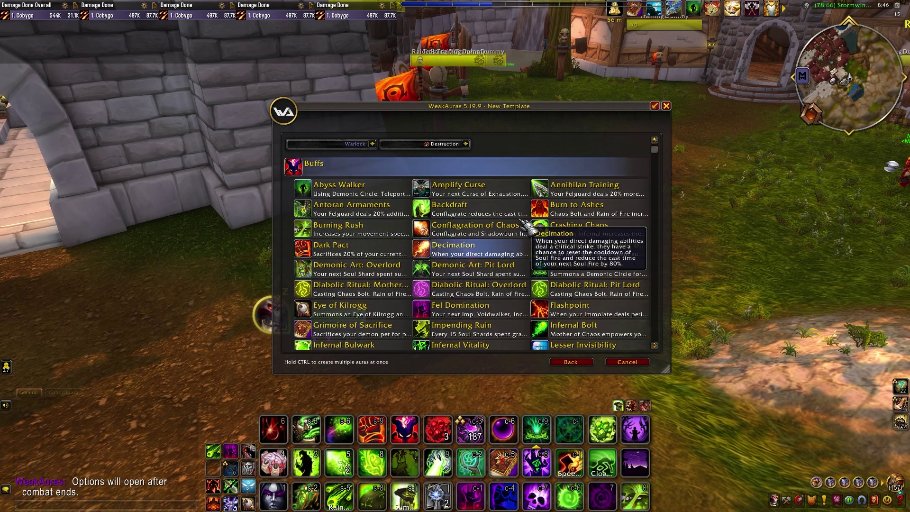
{"action": "left_click", "coordinate": [379, 166]}
{"action": "left_click", "coordinate": [375, 194]}
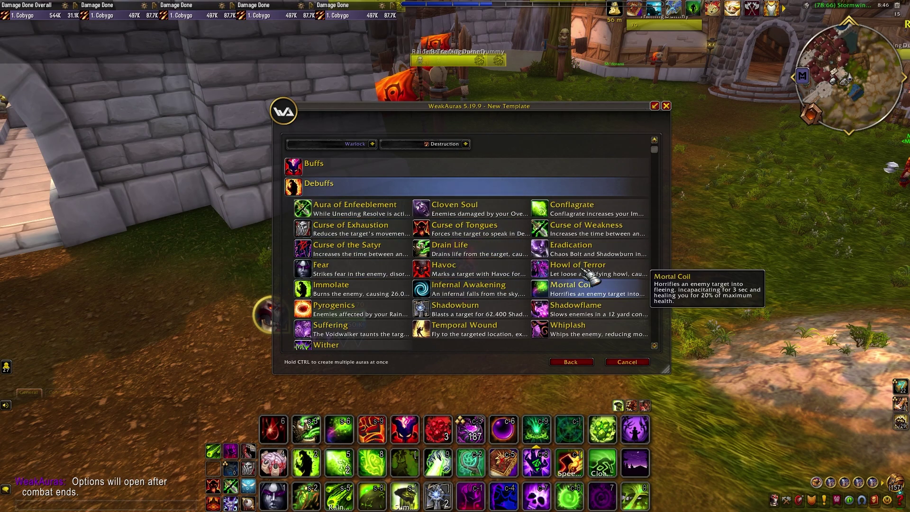